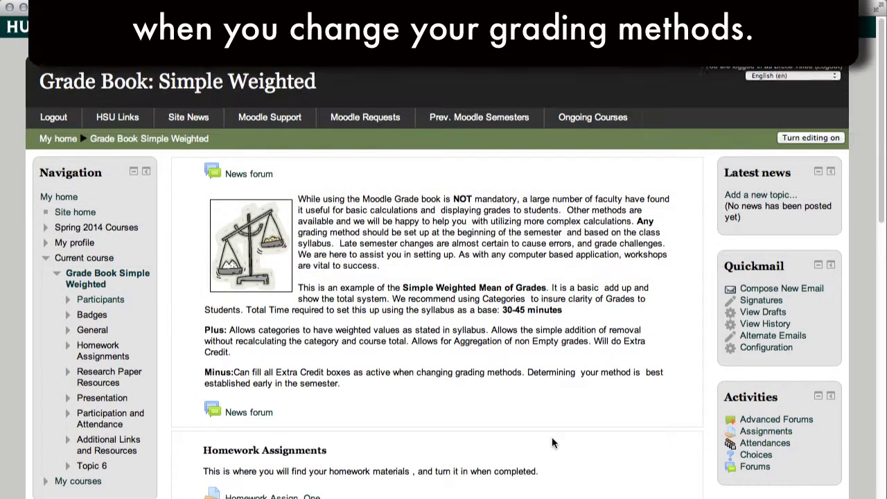
Open the Grades grader report and review Homework scores and category totals for five students.
scroll(553, 438, down, 3)
scroll(552, 437, down, 3)
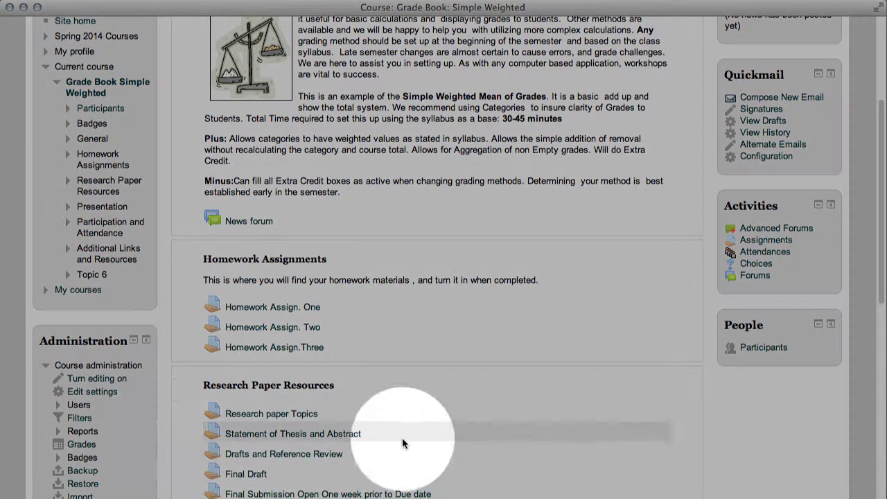
click(85, 444)
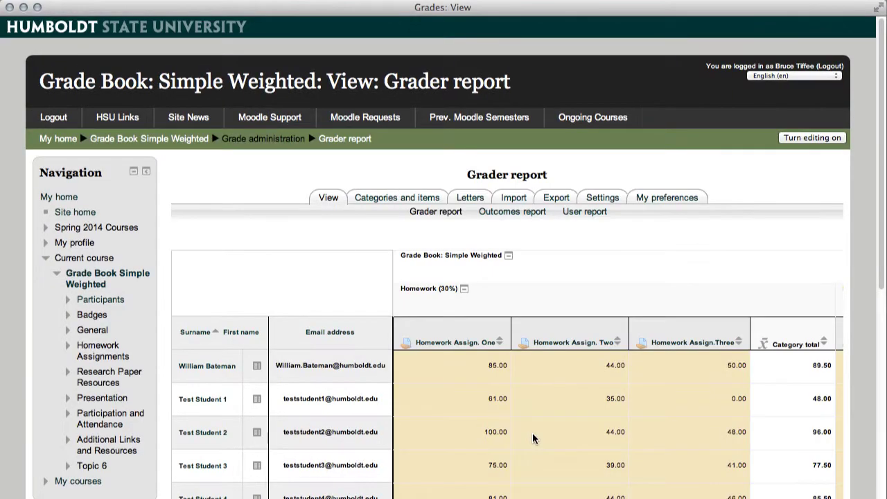
scroll(840, 277, down, 2)
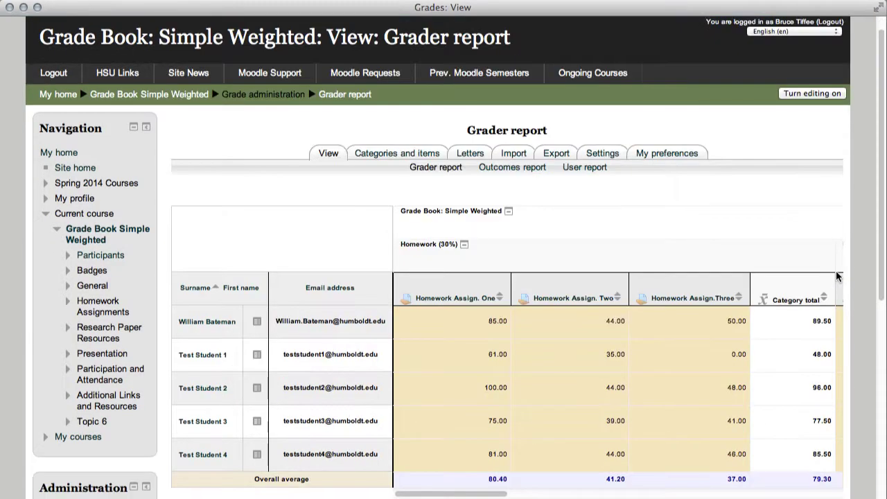
scroll(825, 230, down, 1)
scroll(825, 229, down, 1)
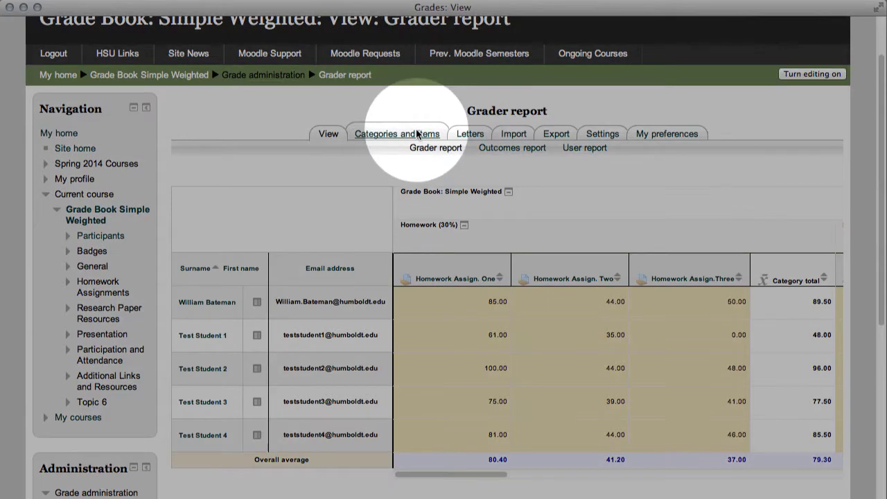
Review the Categories and items simple view: Homework 30, Research Paper 40, Presentation 20.
click(417, 134)
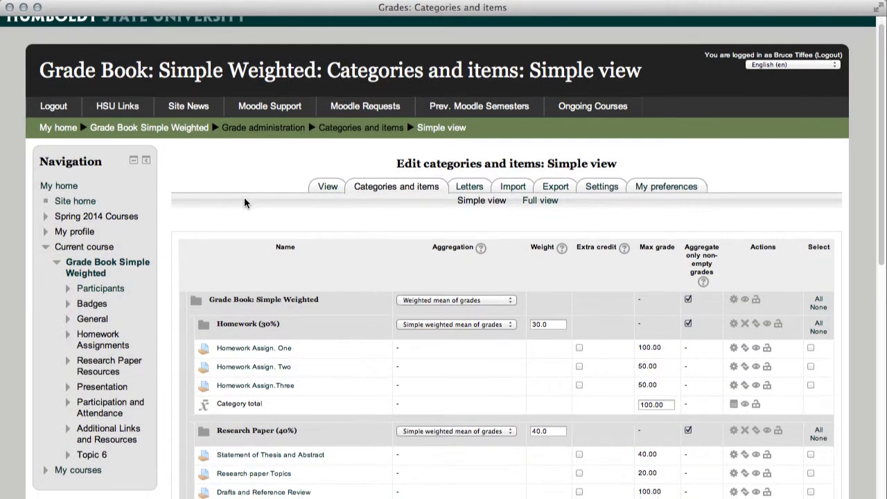
scroll(246, 200, down, 2)
scroll(244, 202, down, 2)
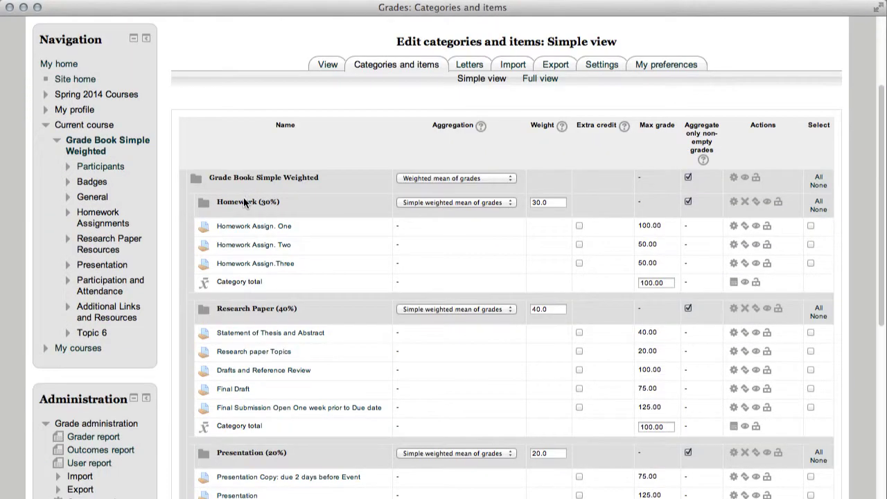
scroll(138, 196, down, 1)
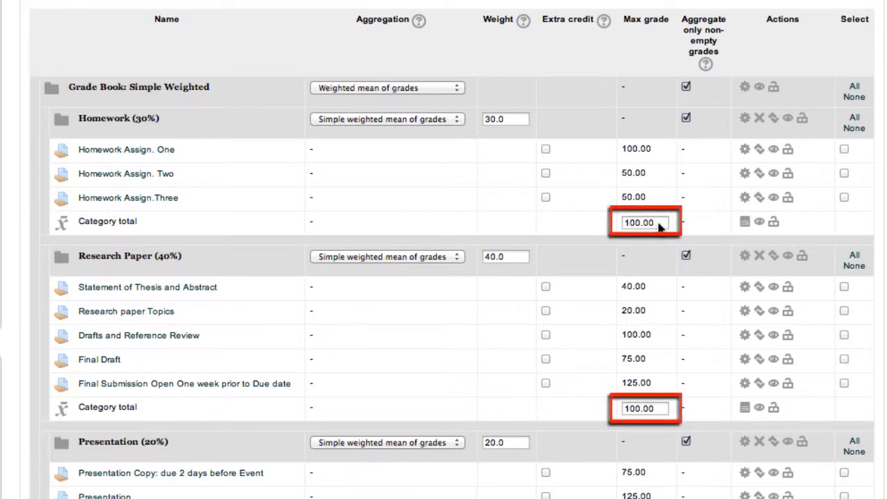
scroll(656, 405, down, 2)
scroll(658, 411, down, 2)
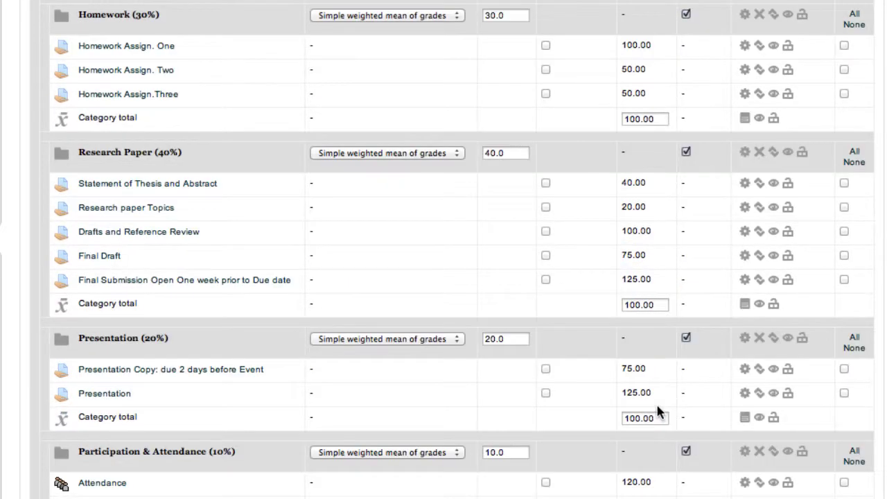
scroll(658, 411, down, 5)
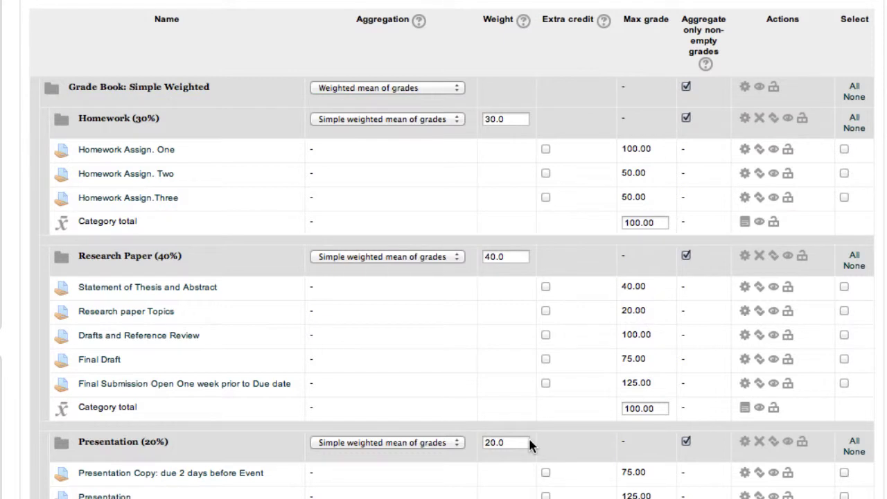
scroll(529, 439, down, 3)
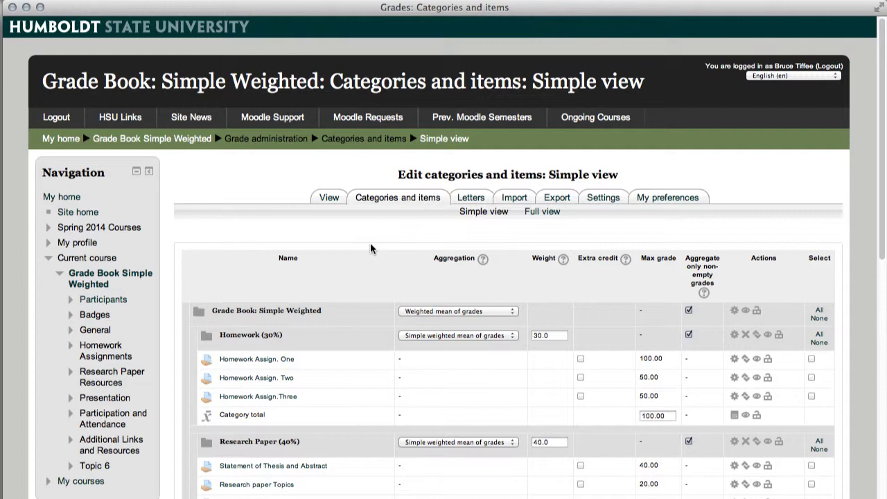
scroll(370, 248, down, 10)
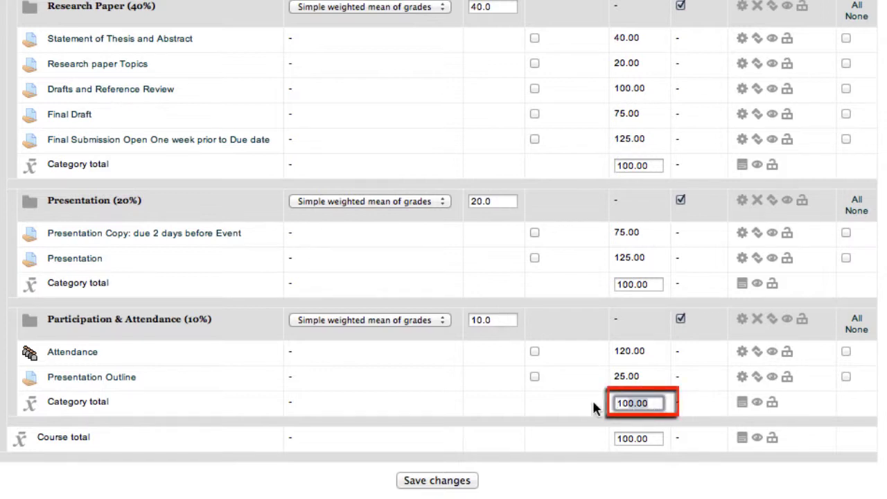
text(14)
text(5.)
text(00)
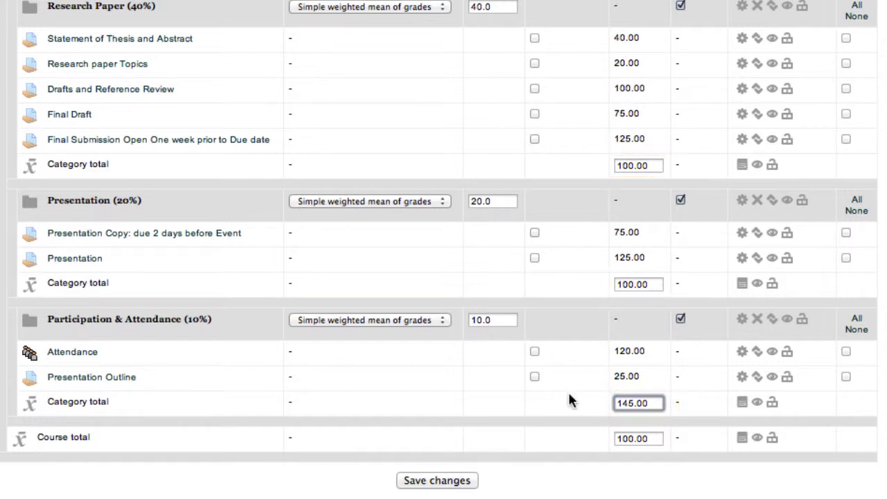
key(shift+Left)
key(shift+Left)
key(shift+Left)
key(shift+Left)
text(1)
text(00)
text(.00)
scroll(443, 249, up, 3)
scroll(443, 250, up, 4)
scroll(569, 398, up, 3)
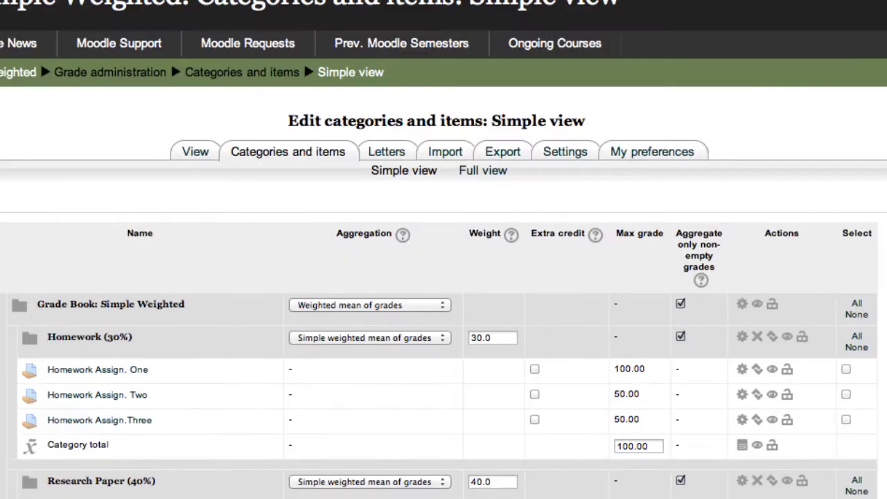
Switch to Full view and inspect the extra credit, multiplicator and offset columns.
click(483, 172)
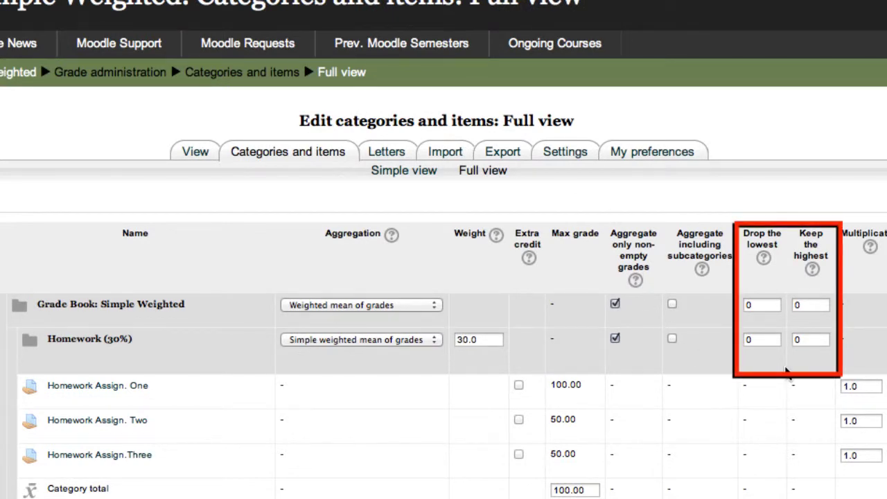
scroll(787, 373, down, 1)
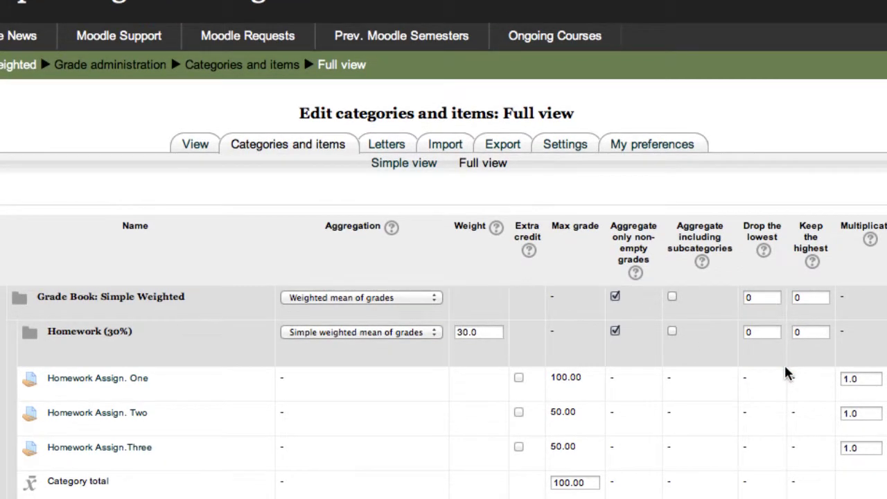
scroll(797, 355, right, 3)
scroll(797, 356, right, 5)
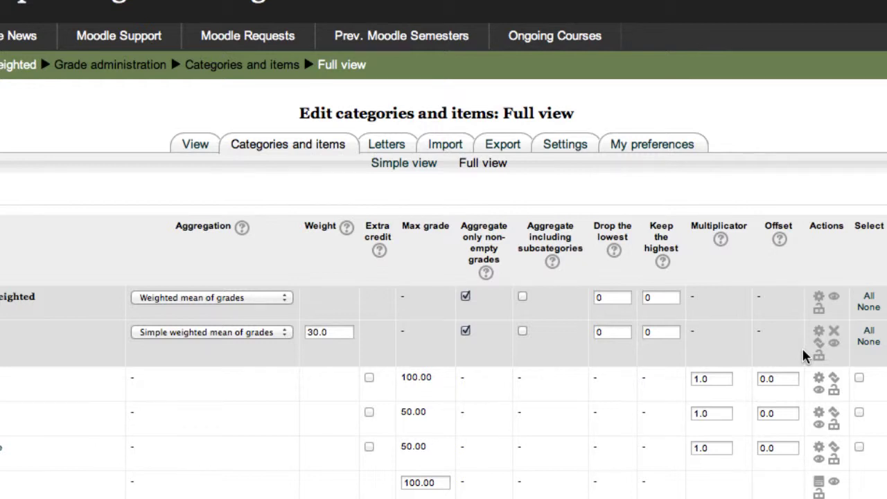
scroll(804, 356, right, 1)
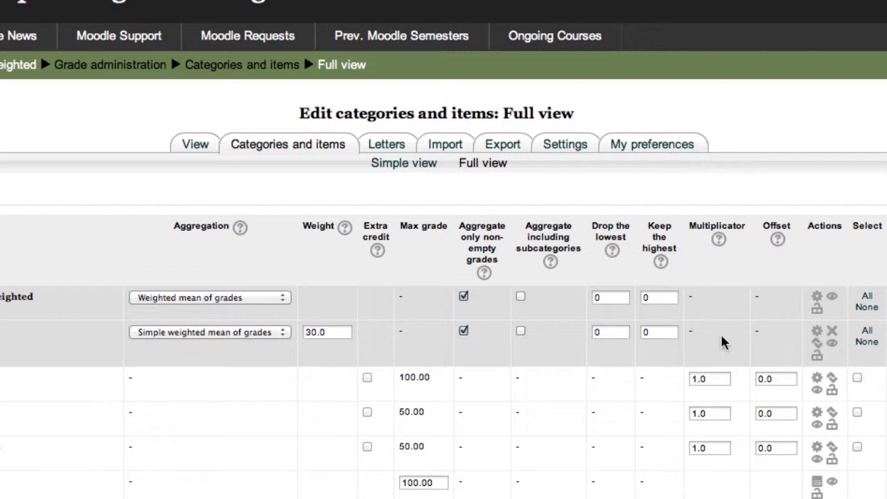
Return to Simple view and confirm categories weighted 30, 40, 20 and 10 with a 100.00 course total.
click(415, 167)
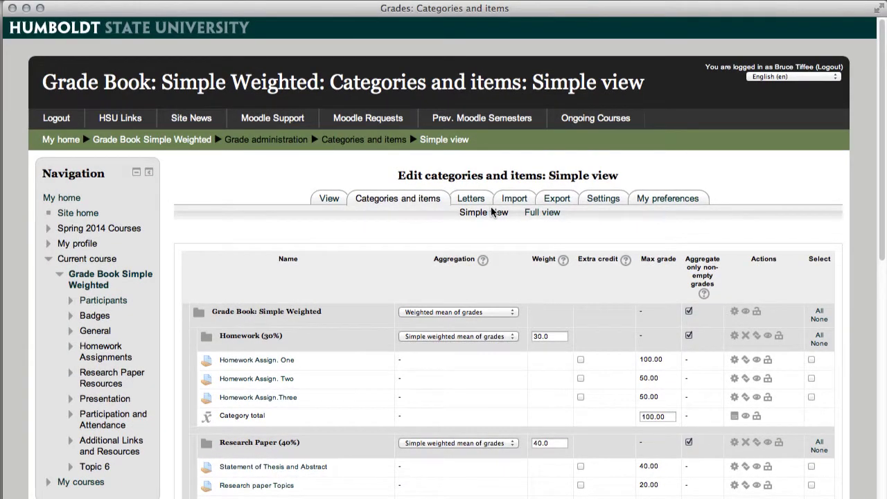
scroll(531, 327, down, 2)
scroll(538, 334, down, 3)
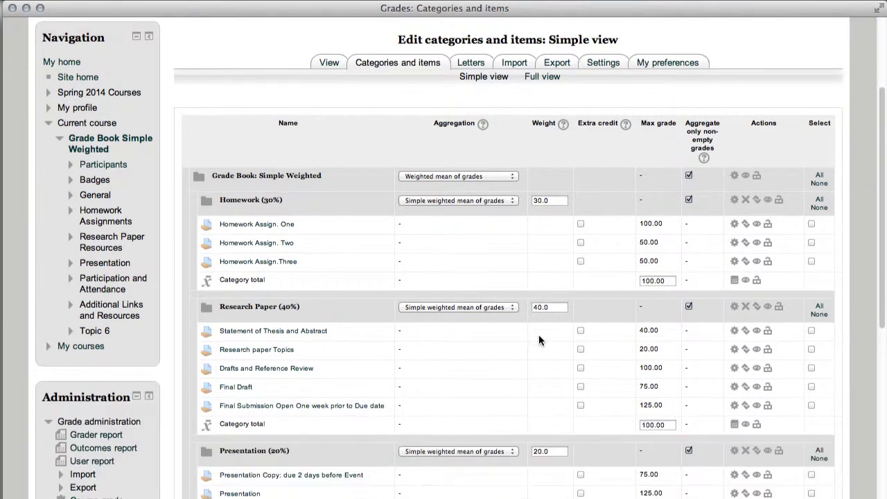
scroll(539, 334, down, 3)
scroll(538, 334, down, 2)
scroll(539, 334, down, 1)
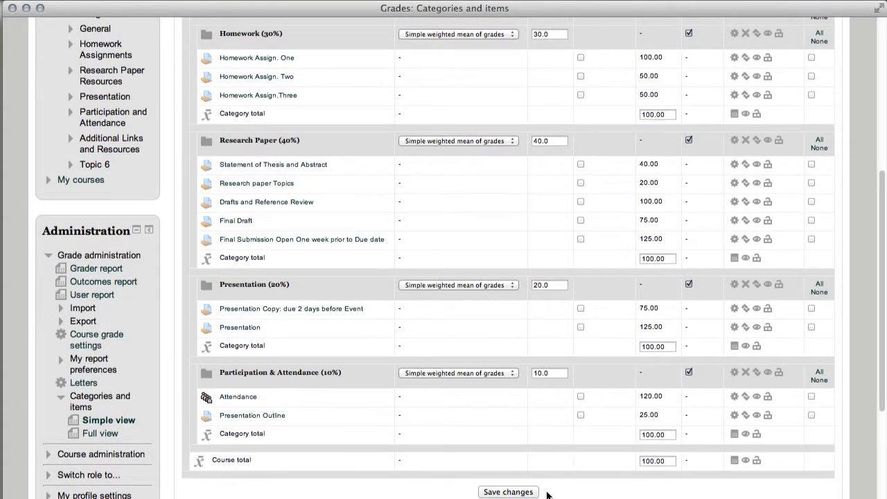
scroll(546, 495, down, 1)
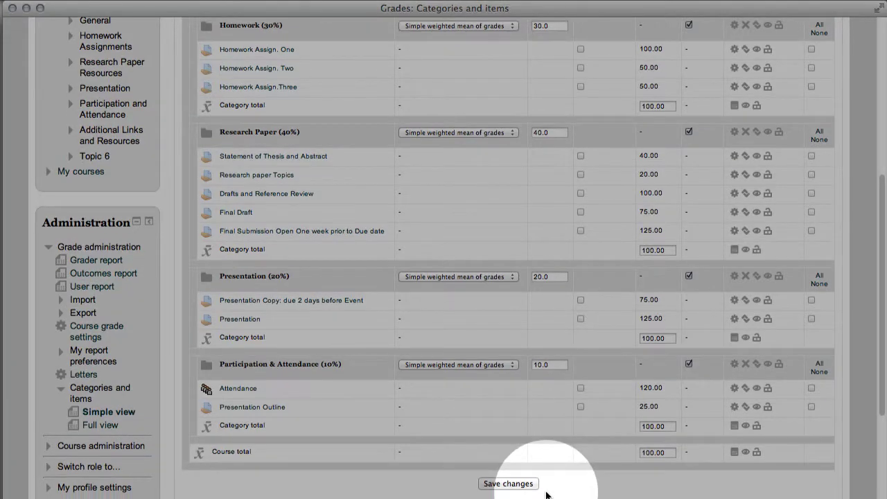